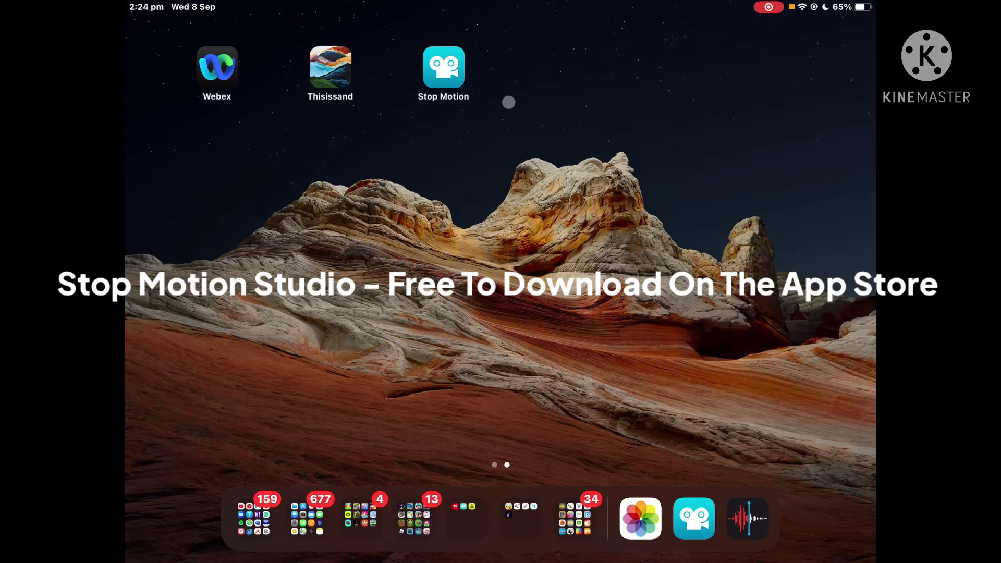
Step: Launch Stop Motion Studio and start a new movie with the live camera view
left_click(443, 68)
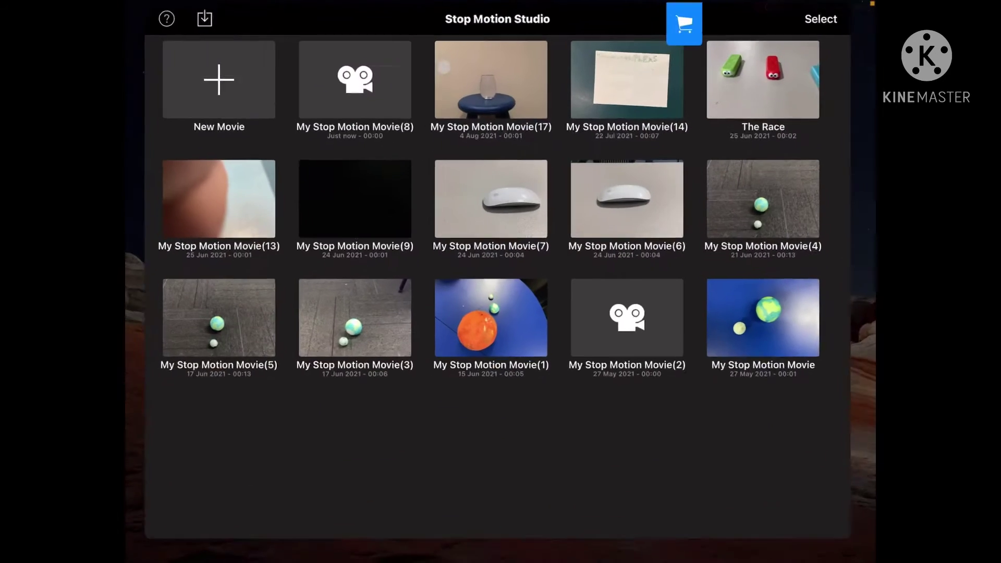
left_click(236, 74)
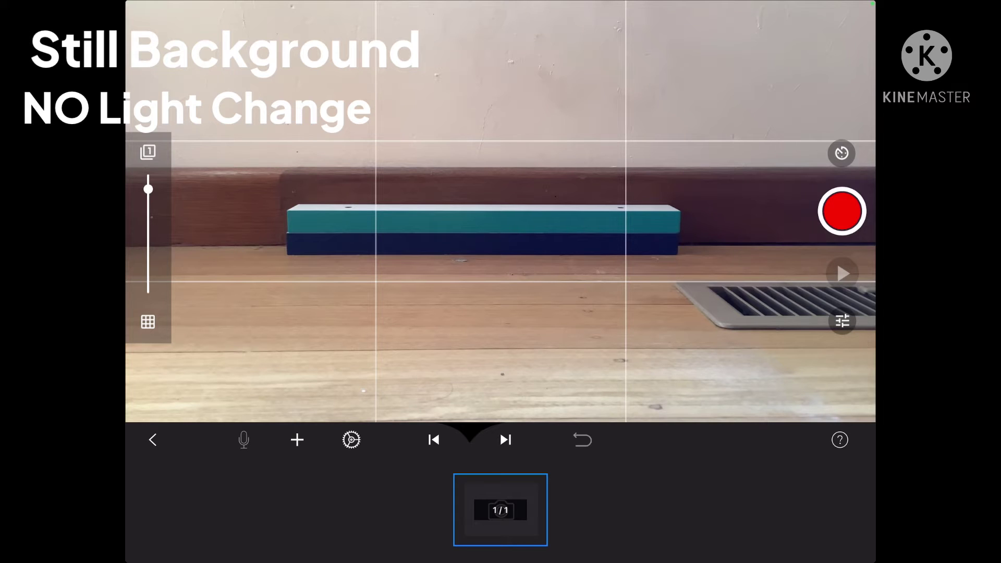
left_click(841, 211)
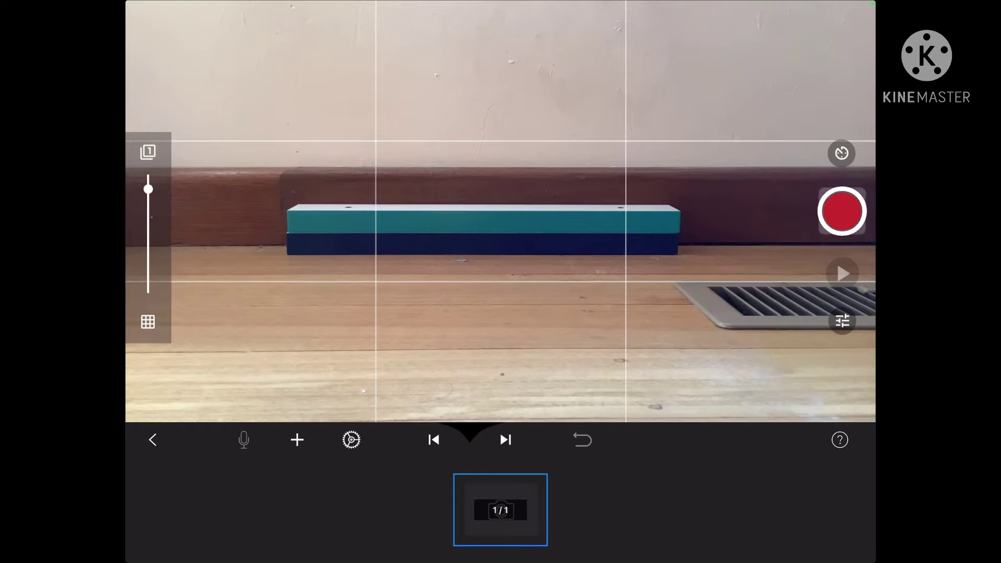
Step: Capture successive frames of the teal block, nudging it rightward between each shot, up to 35/35
left_click(841, 211)
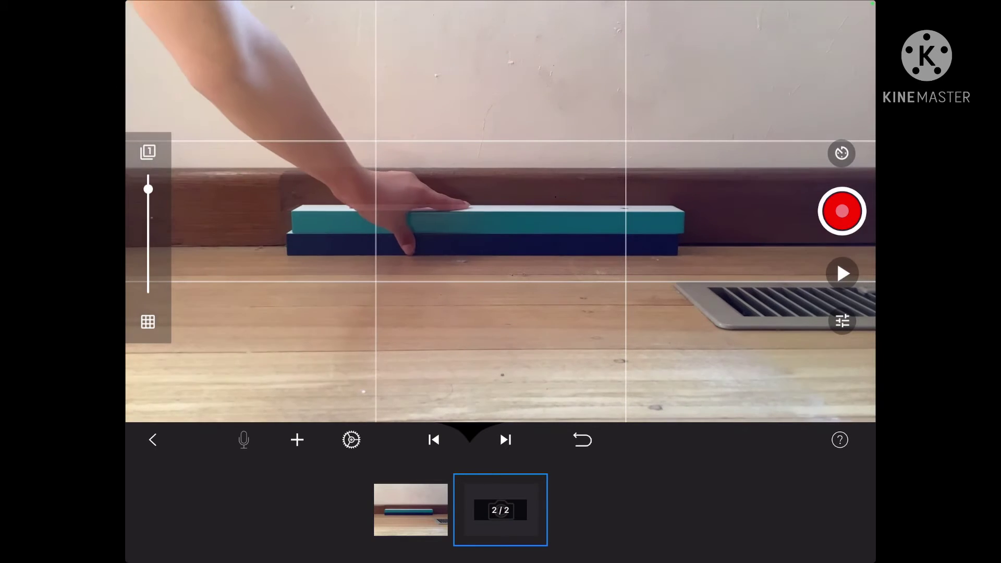
left_click(841, 211)
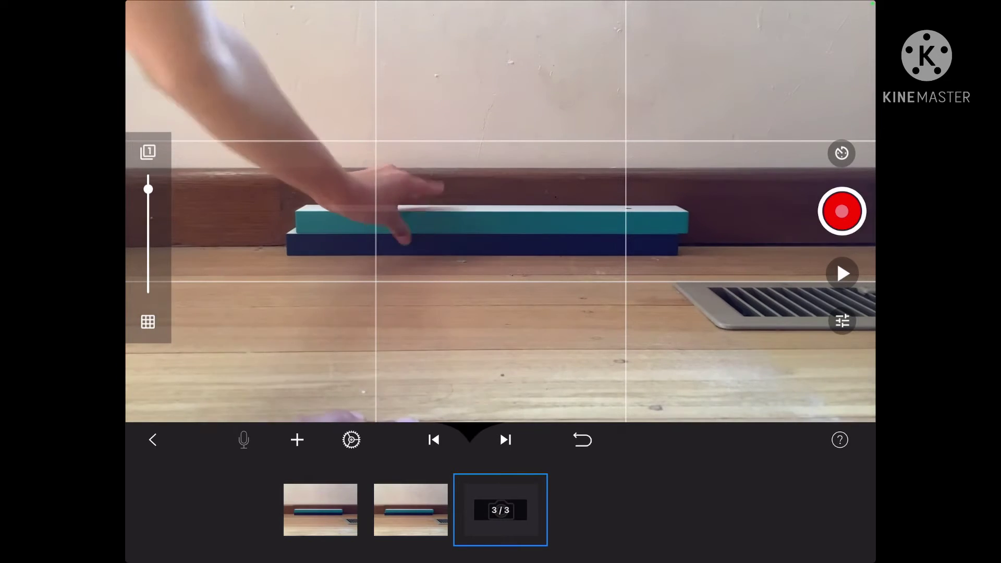
left_click(842, 211)
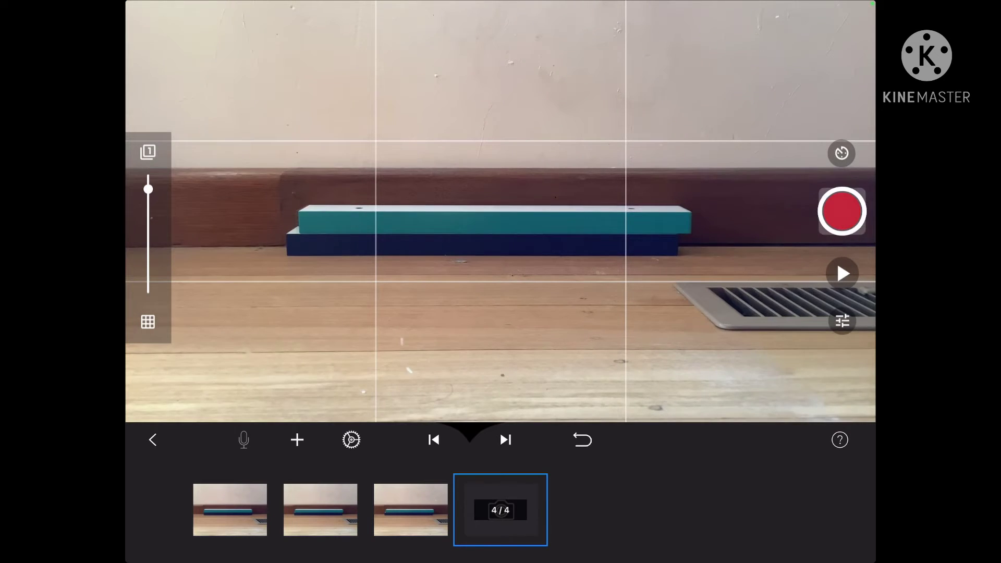
left_click(842, 211)
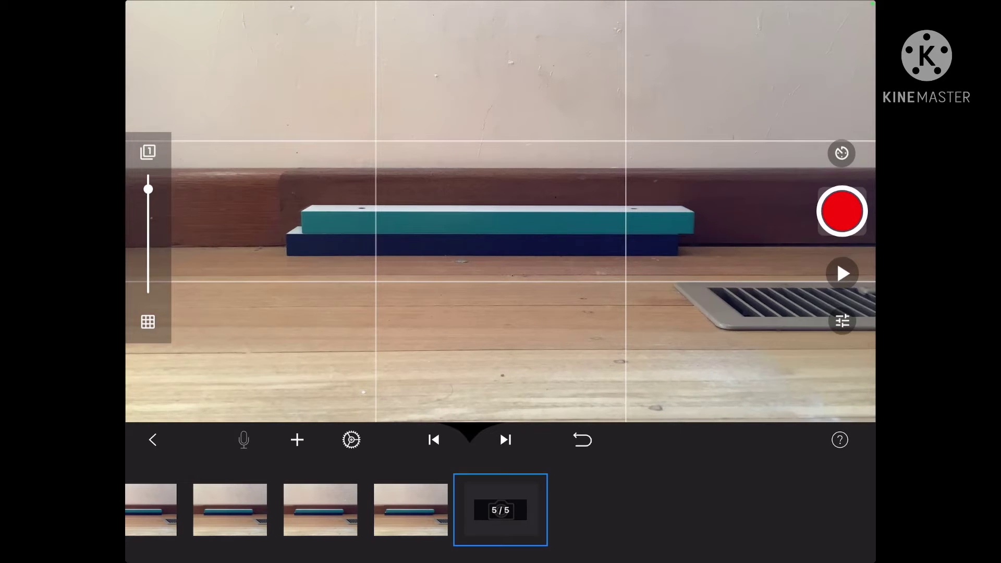
left_click(841, 211)
left_click(841, 211)
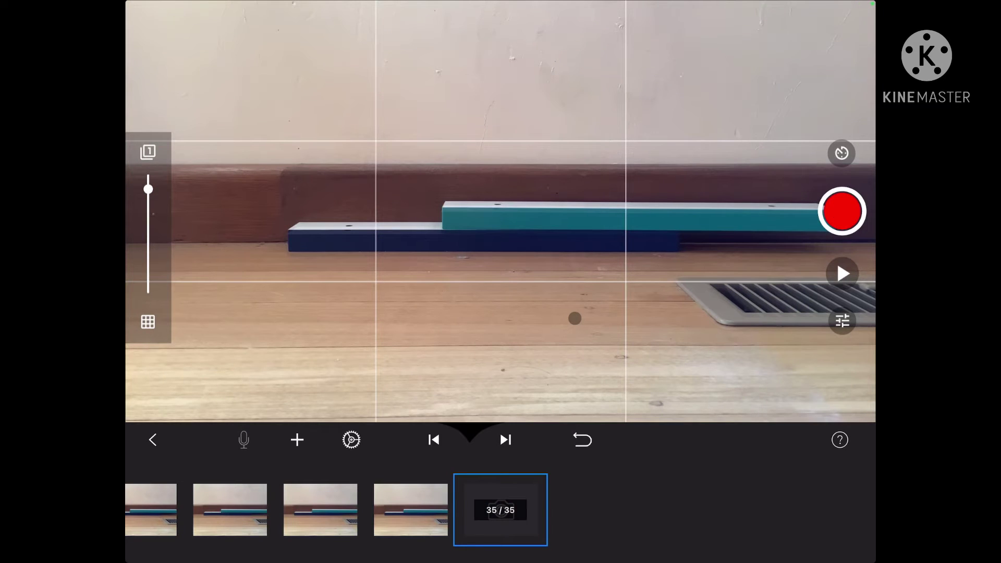
Step: Jump to the last frame, play the 35-frame clip at 15 FPS, and bring up Movie Speed
left_click(505, 439)
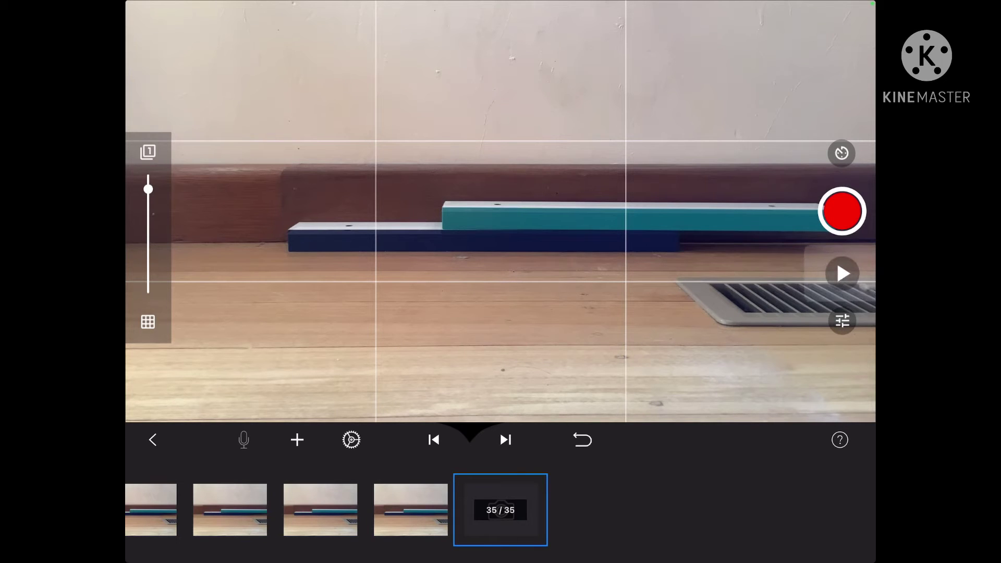
left_click(842, 273)
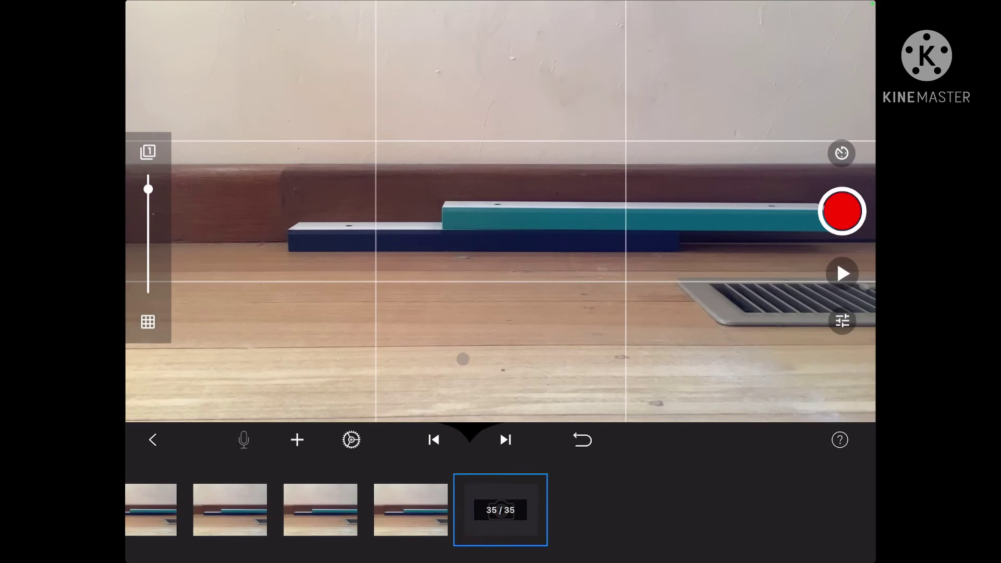
left_click(350, 439)
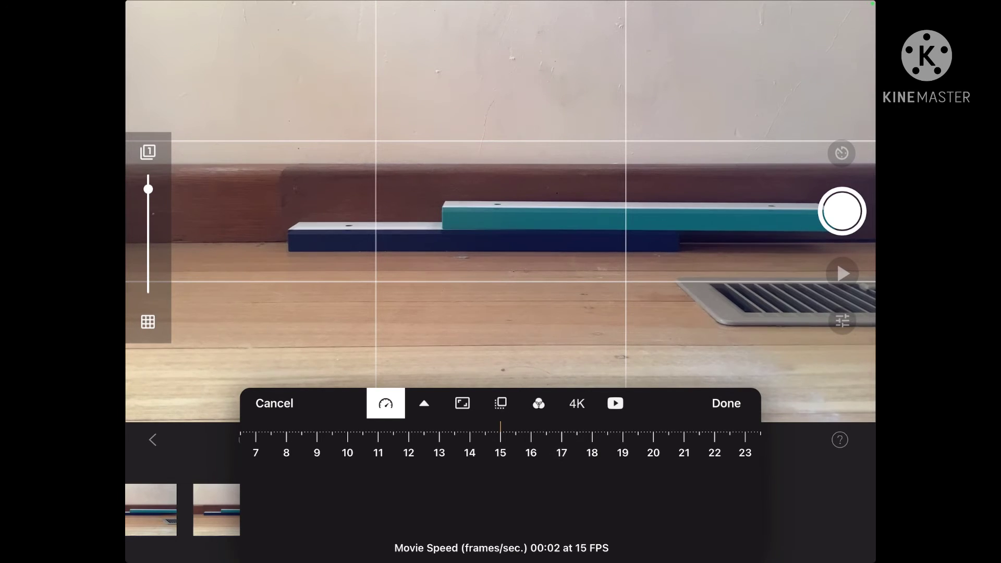
Step: Set the movie speed to 20 FPS, preview the clip, and return to the speed settings
left_click_drag(559, 454, 406, 454)
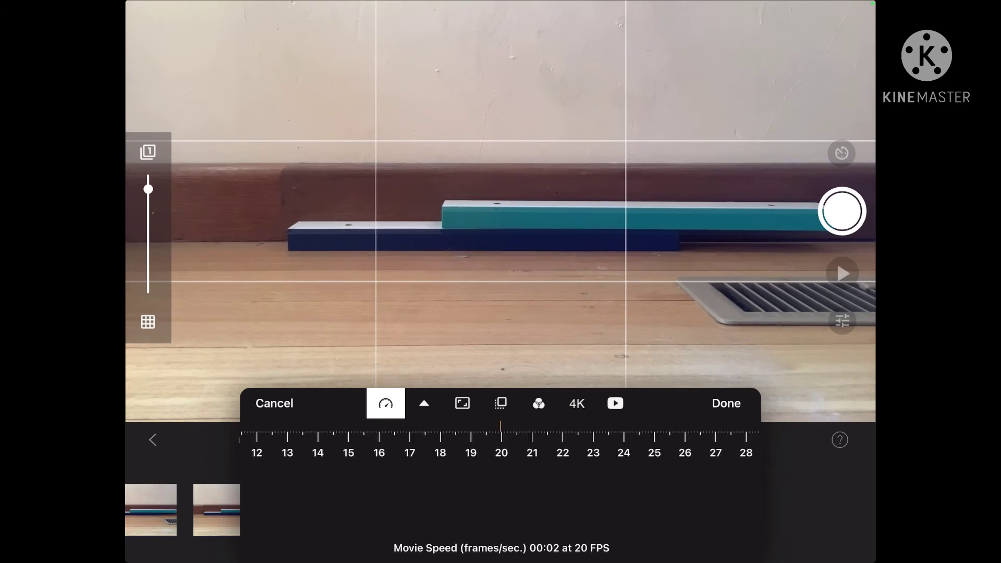
left_click(725, 403)
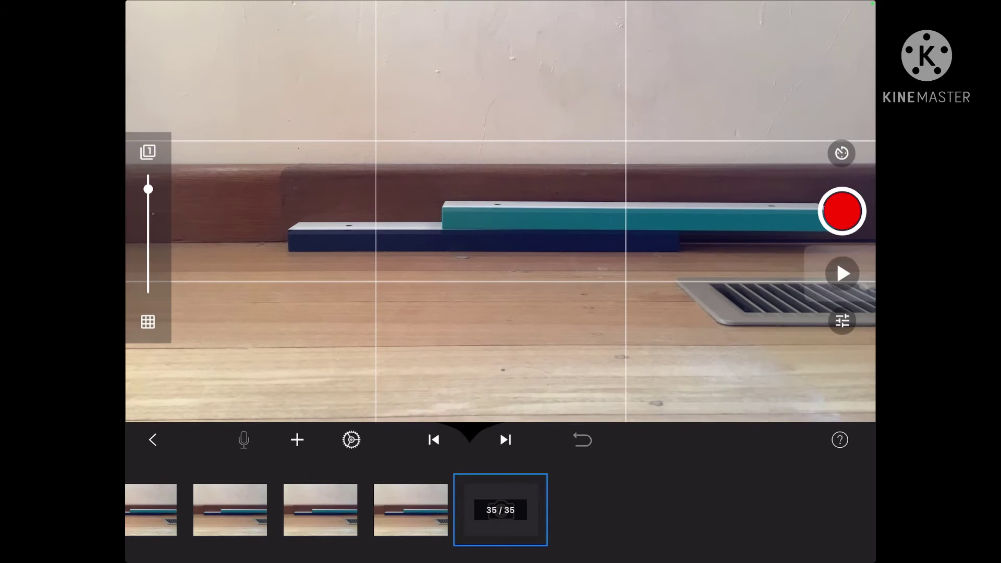
left_click(843, 273)
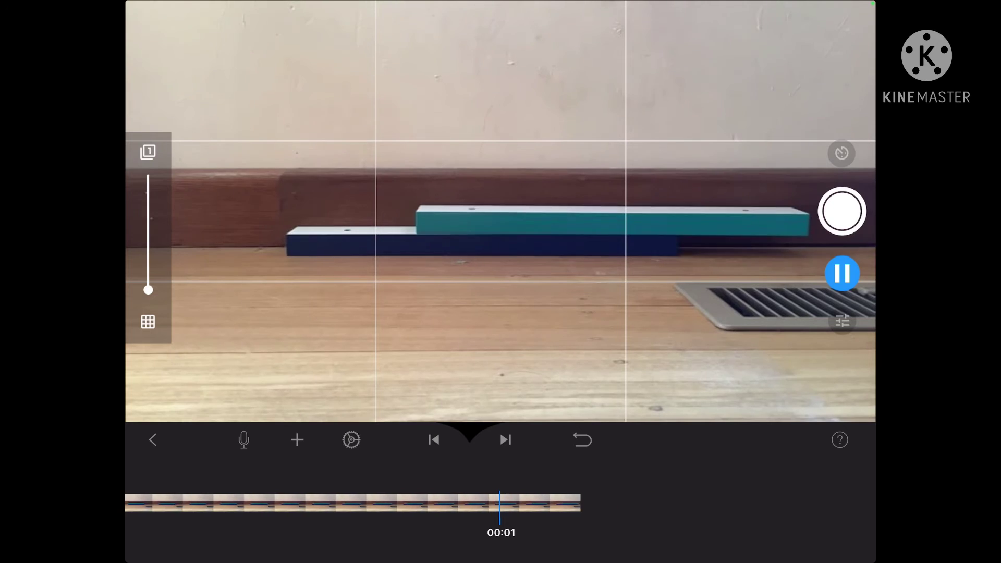
left_click(351, 439)
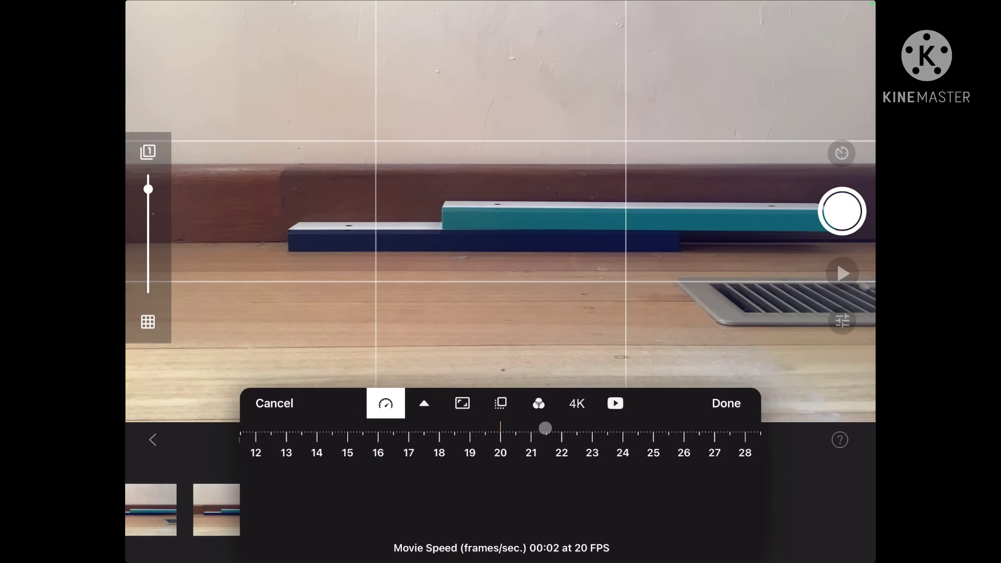
left_click_drag(545, 428, 393, 428)
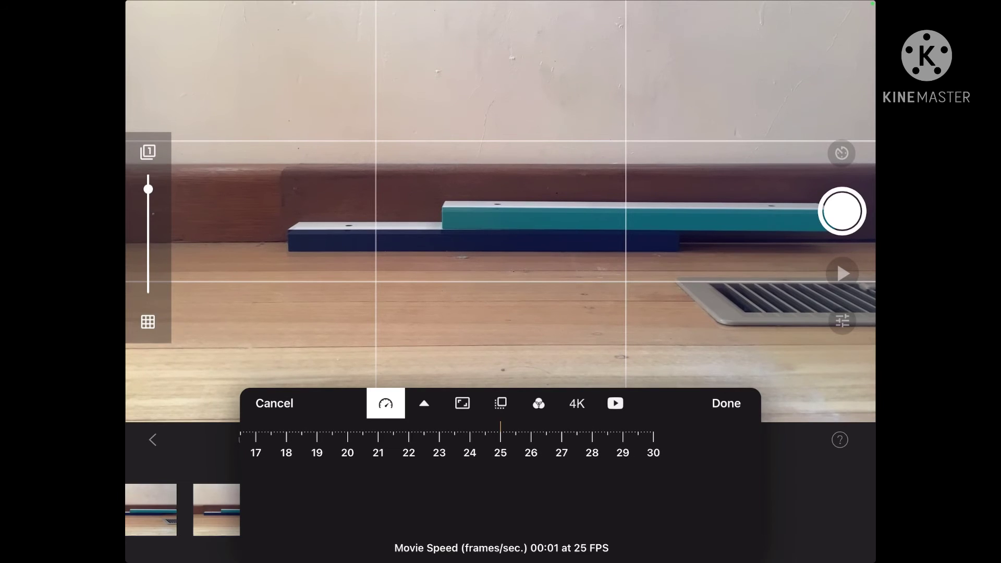
Step: Confirm 25 FPS and play the clip twice at that speed
left_click(725, 402)
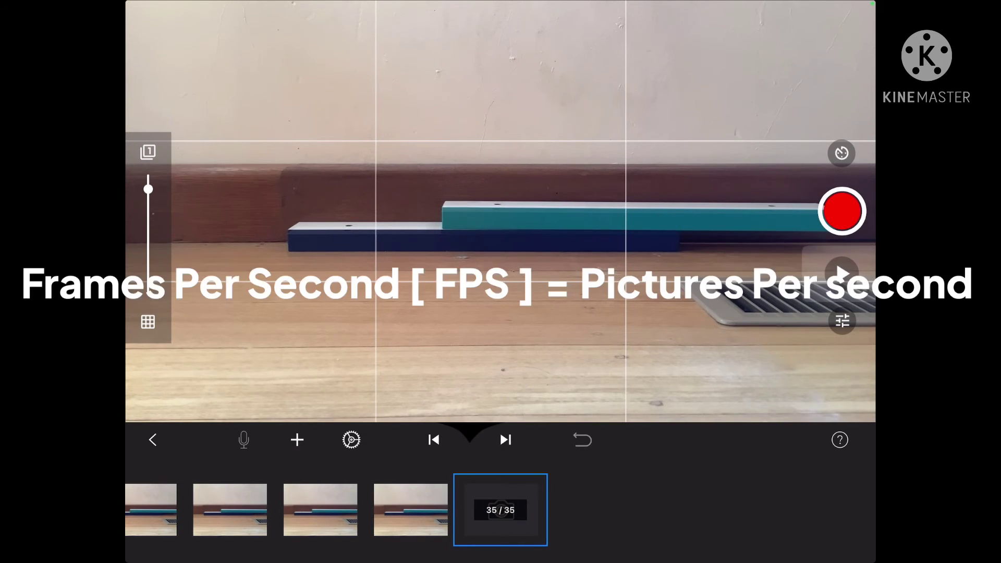
left_click(842, 273)
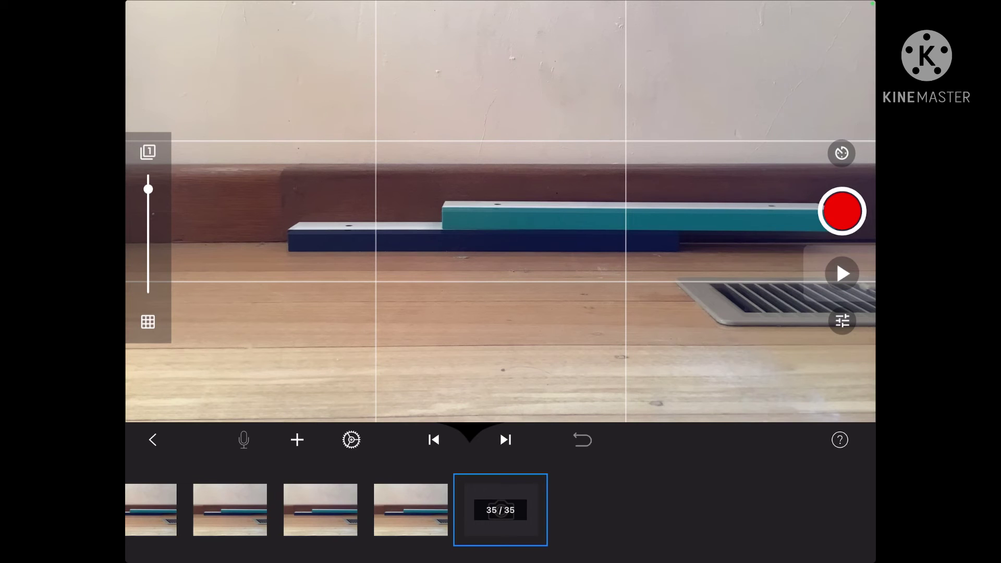
left_click(842, 273)
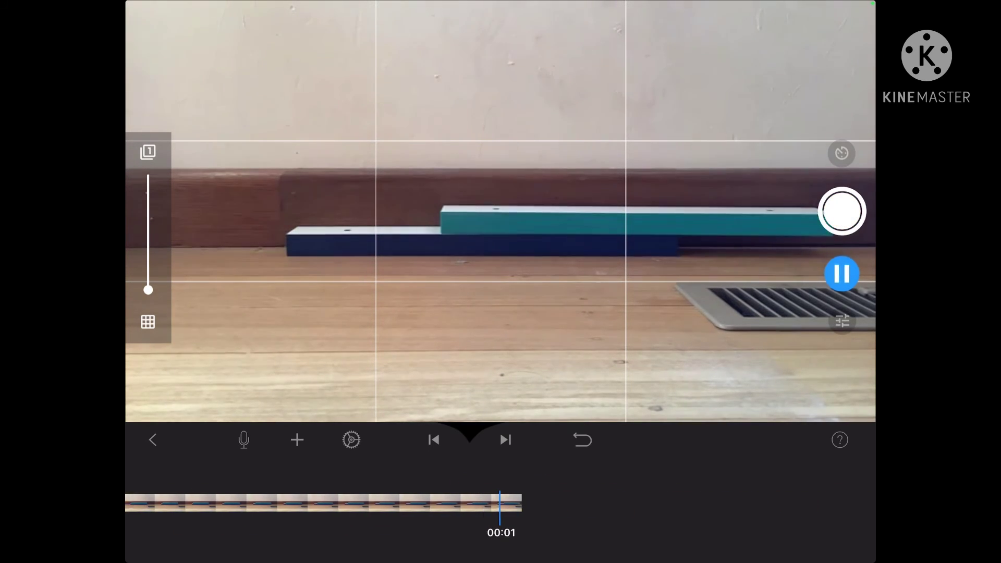
Step: Raise the movie speed to its 30 FPS maximum and play the finished 35-frame clip
left_click(351, 440)
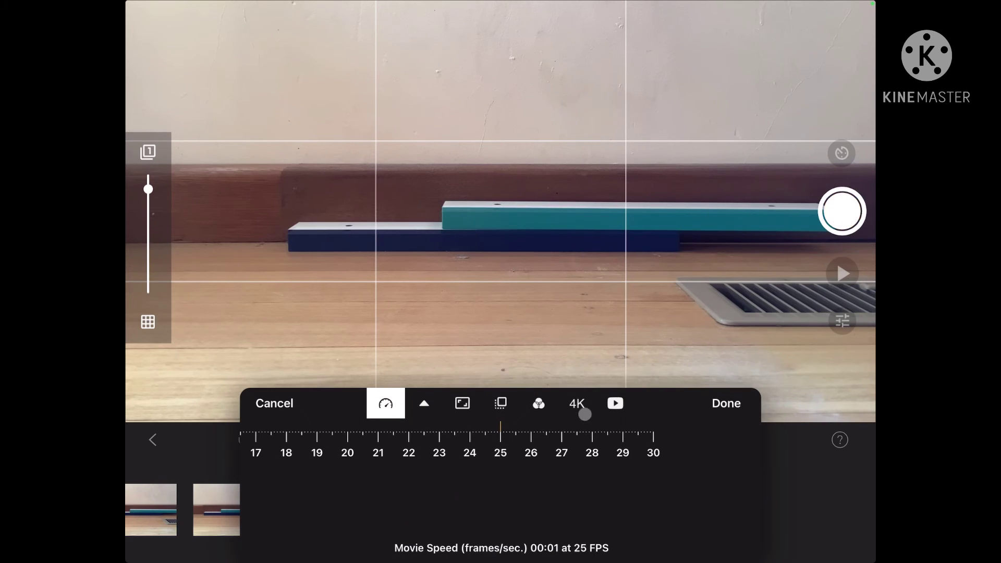
left_click(585, 414)
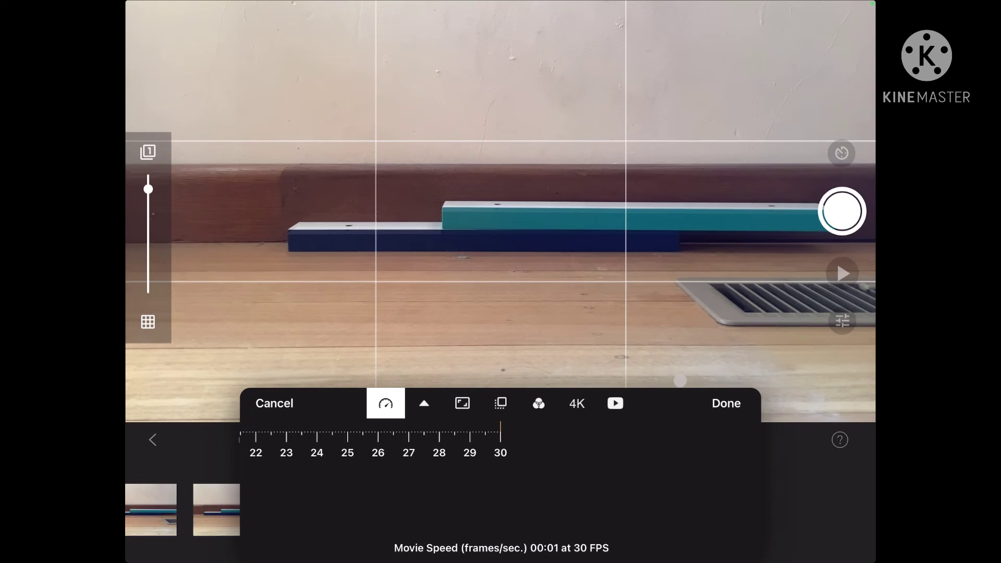
left_click(726, 403)
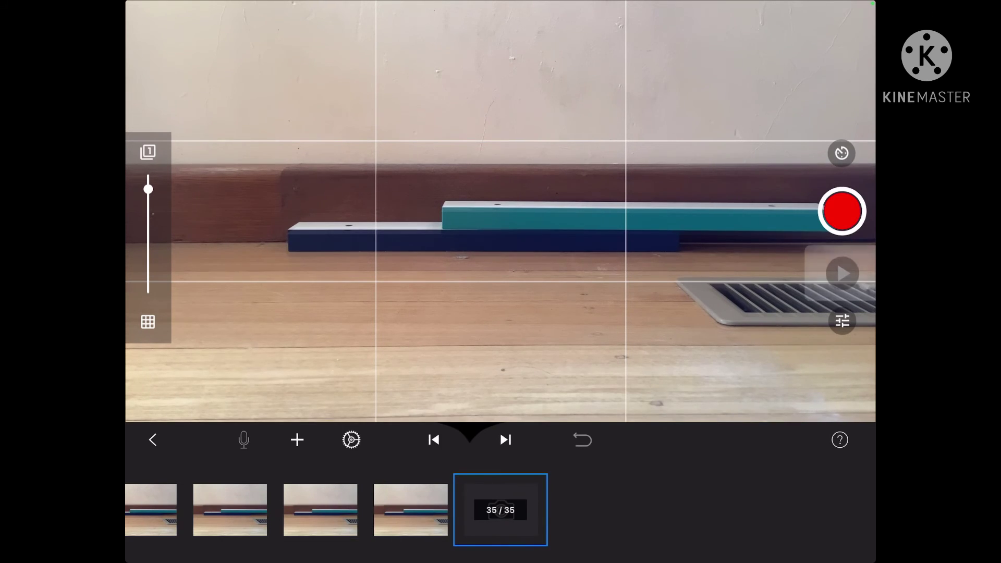
left_click(842, 273)
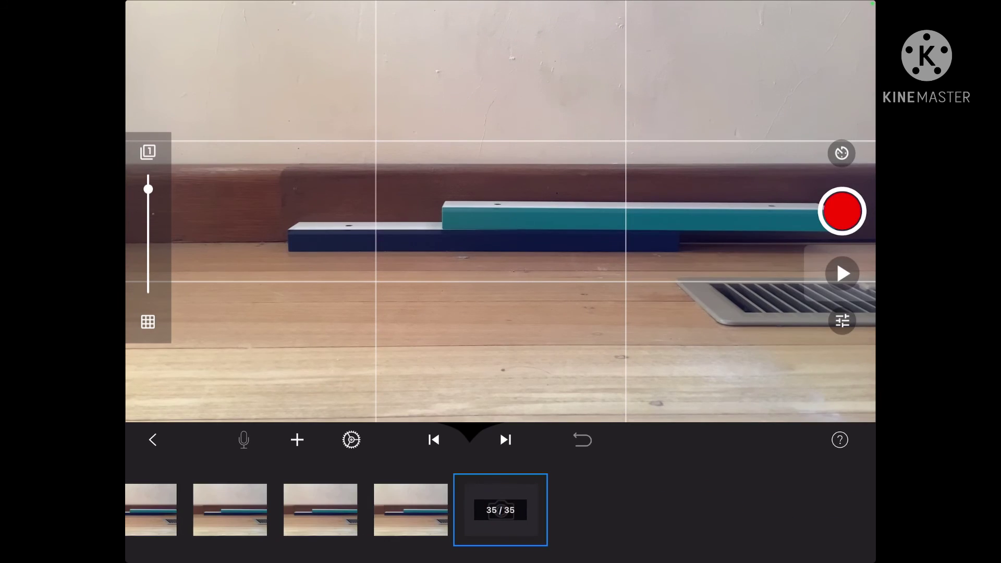
left_click_drag(500, 510, 690, 510)
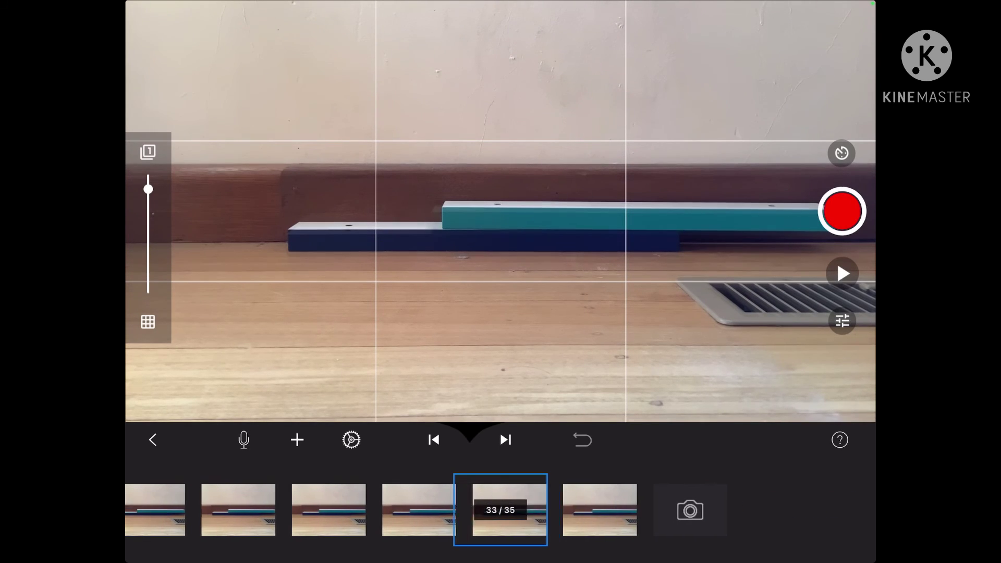
left_click_drag(313, 510, 782, 509)
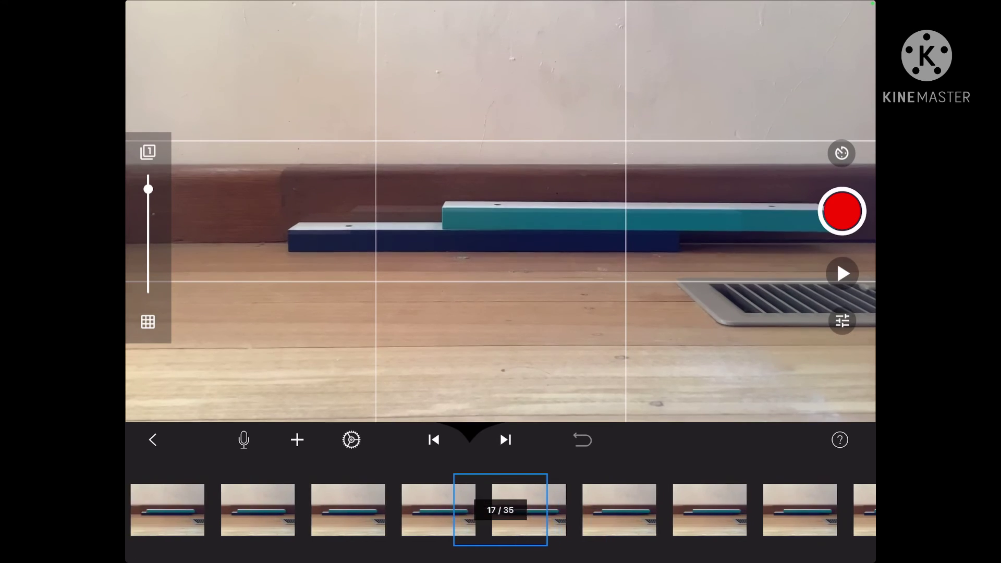
left_click(841, 273)
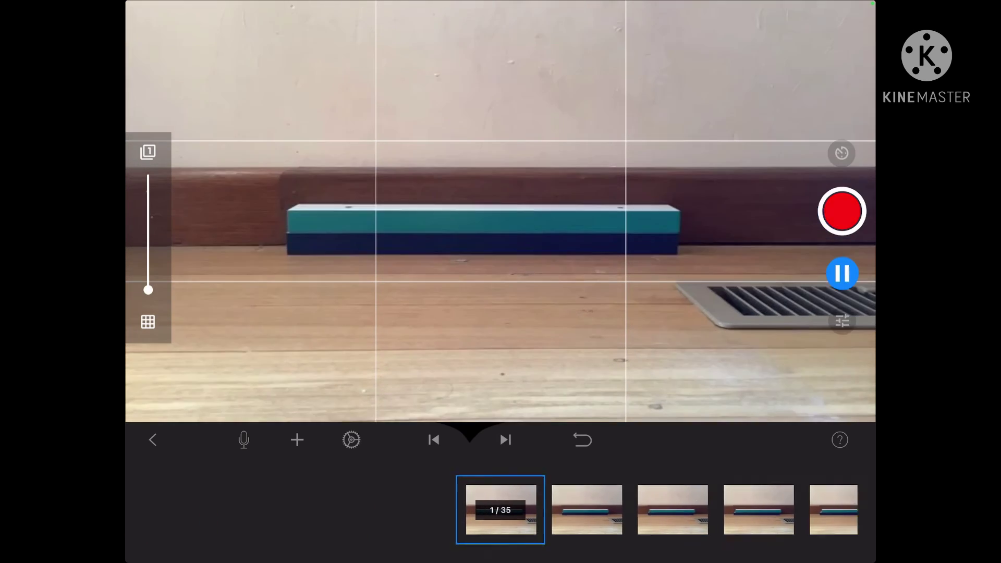